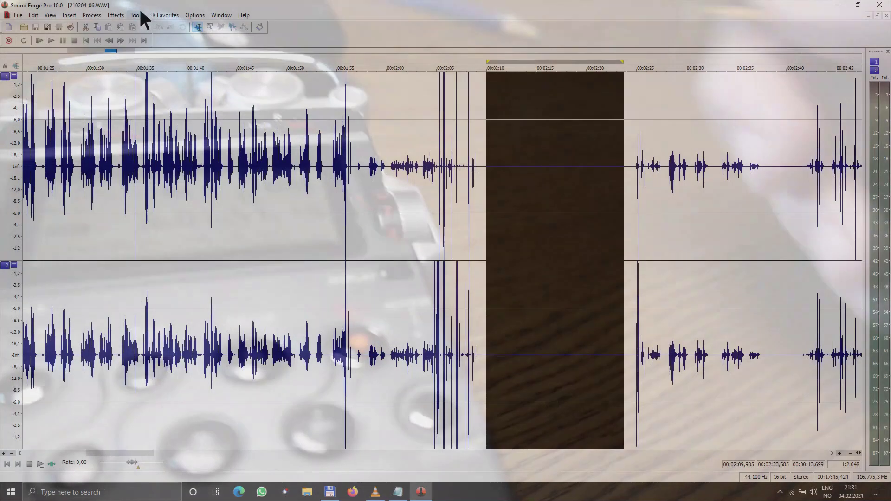
# Run Statistics on the silent selection and set the PC mic input level to 90.
pyautogui.click(137, 13)
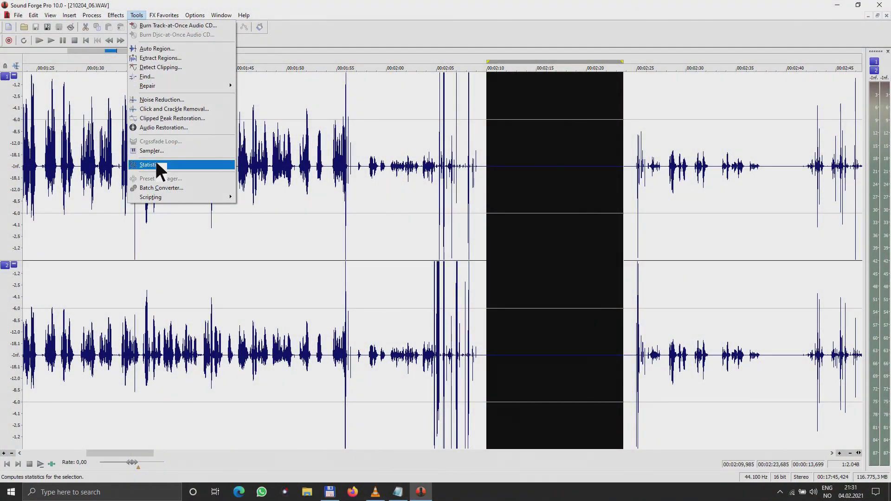
pyautogui.click(157, 167)
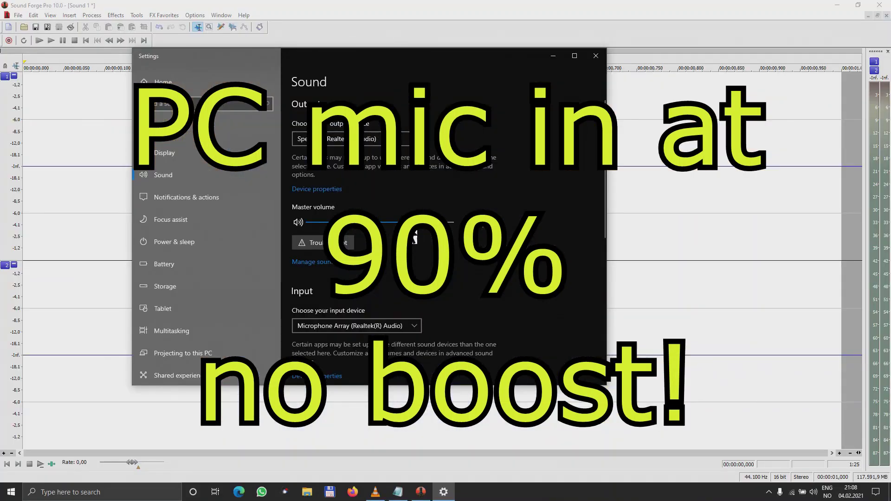
pyautogui.moveTo(421, 232); pyautogui.dragTo(439, 225)
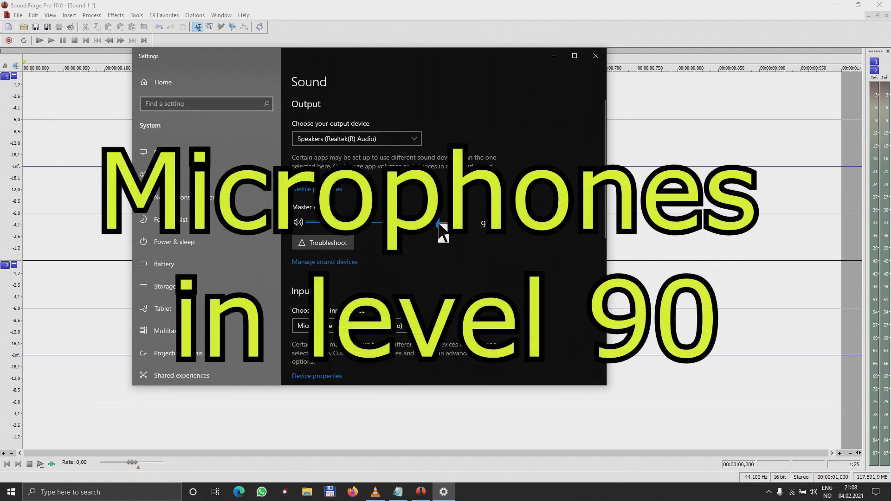
pyautogui.click(596, 55)
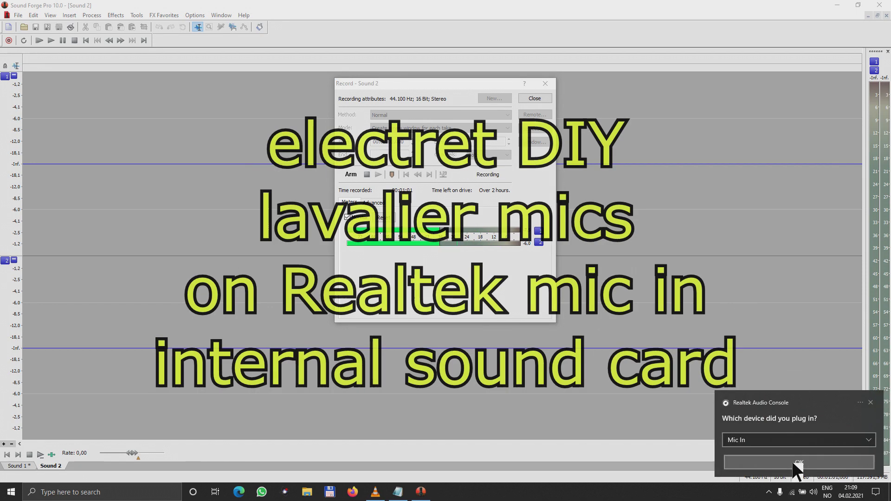
# Confirm the Realtek device as Mic In, then stop the Sound 2 recording at about 1:54.
pyautogui.click(796, 463)
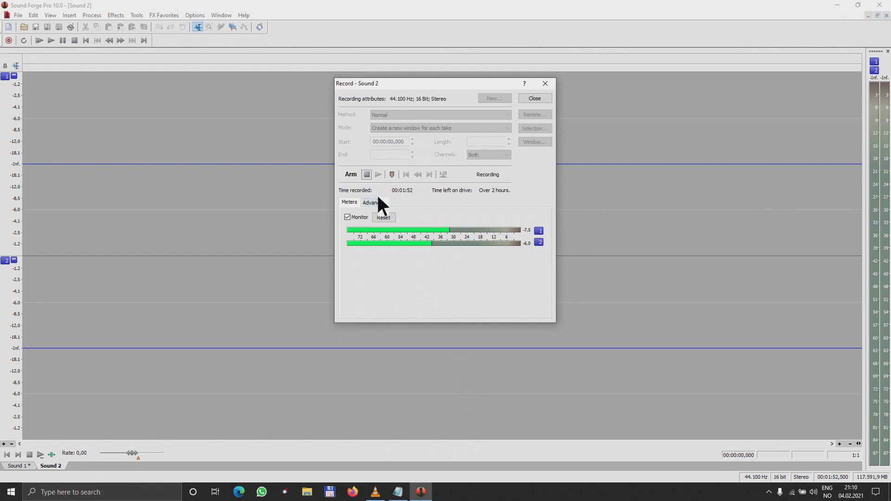
pyautogui.click(367, 174)
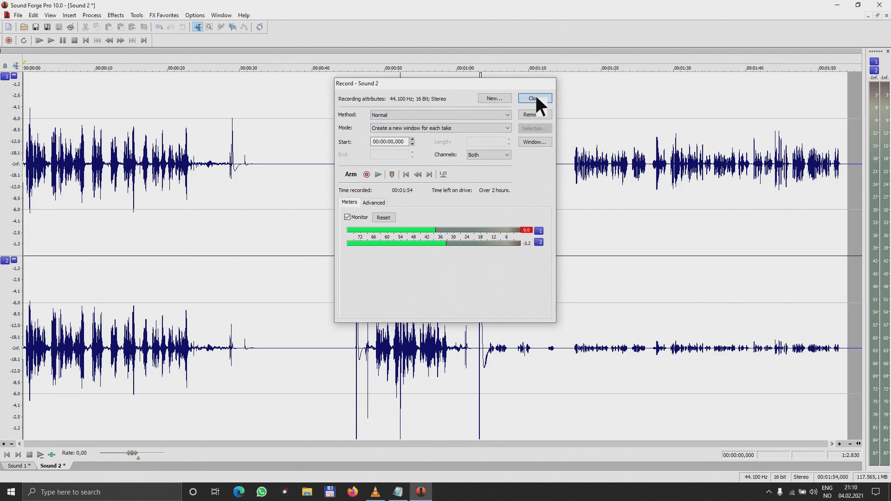
# Measure statistics on Sound 2's quiet stretch from 36 to 41 seconds, then start a Sound 3 recording.
pyautogui.click(534, 98)
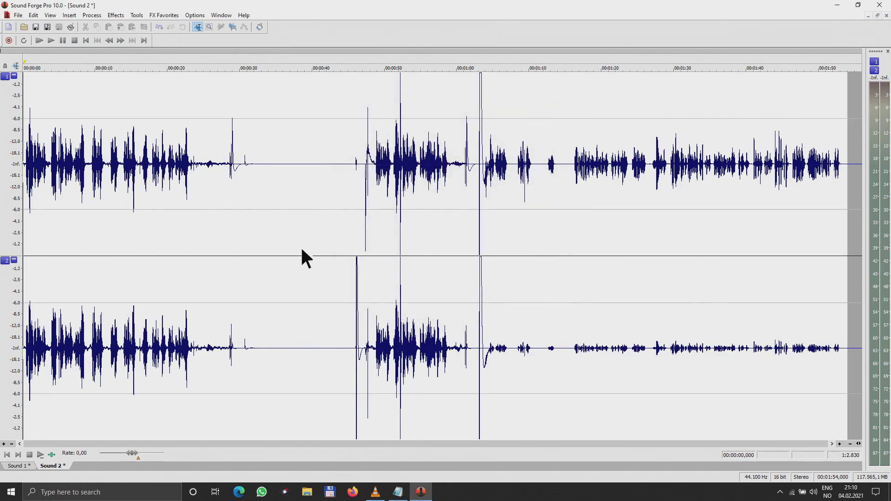
pyautogui.moveTo(286, 259); pyautogui.dragTo(325, 9)
pyautogui.click(136, 13)
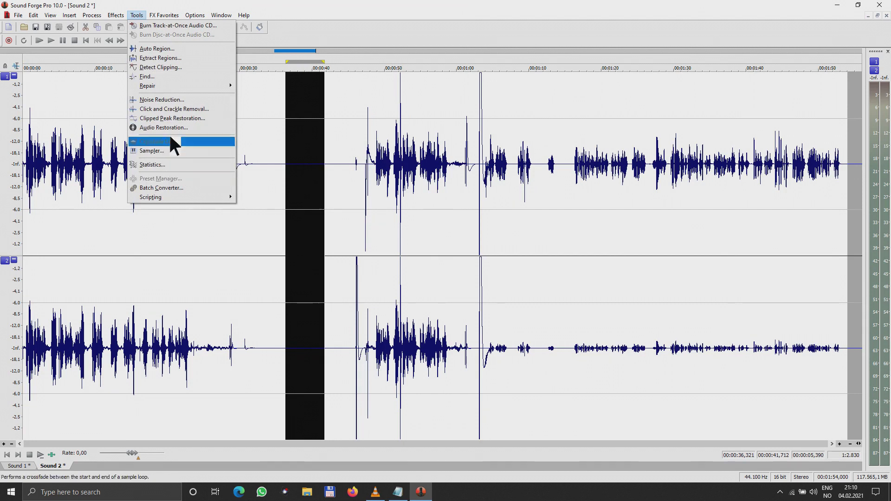
pyautogui.click(150, 164)
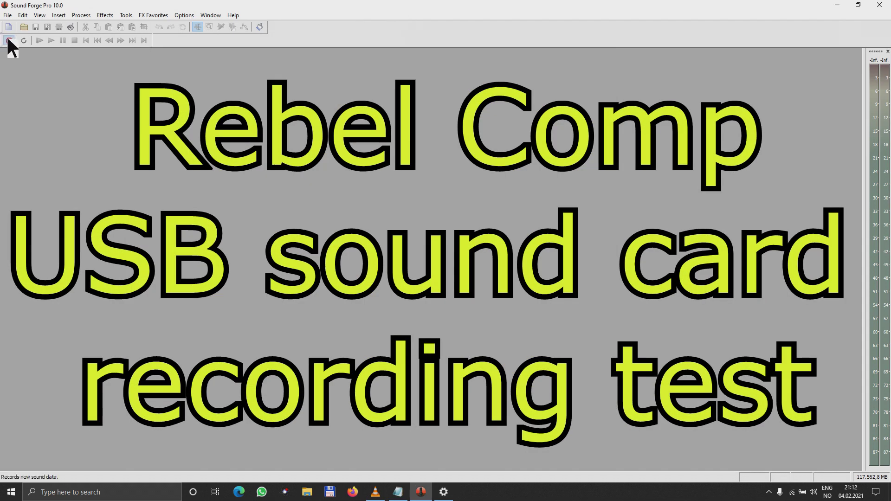
pyautogui.click(8, 41)
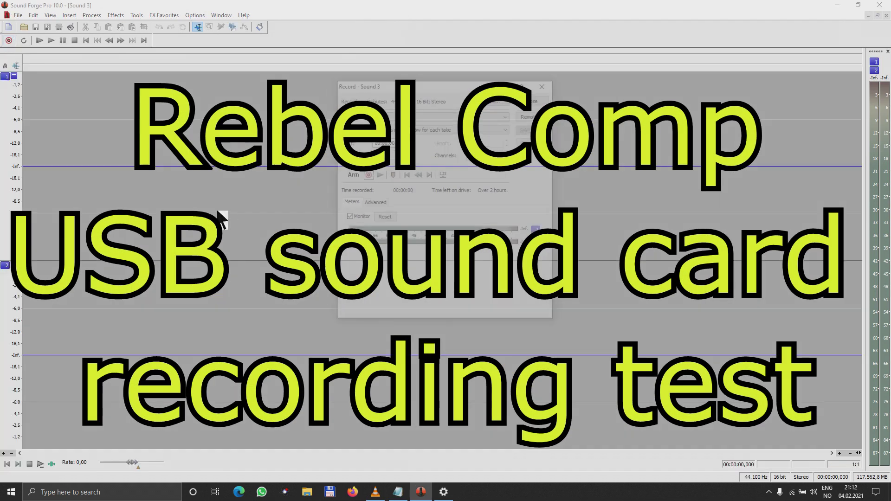
# Record about 1:18 from the Rebel USB card into Sound 3, then stop and keep the take.
pyautogui.click(366, 175)
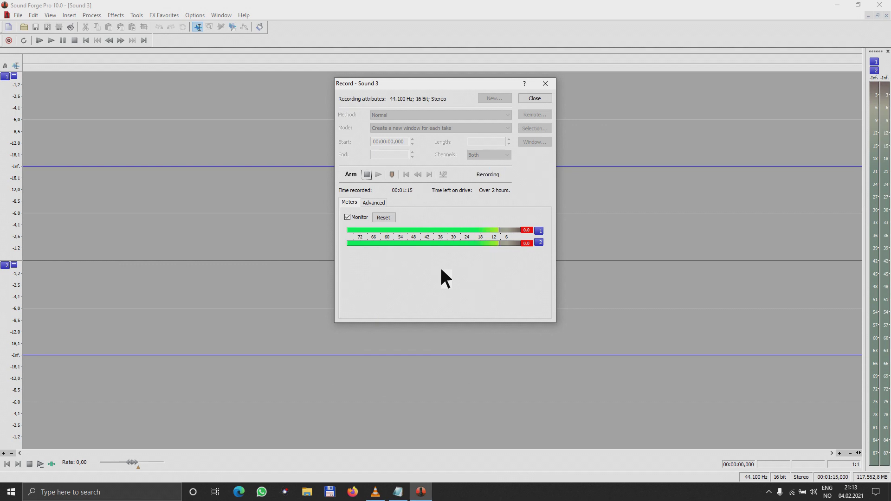
pyautogui.click(535, 99)
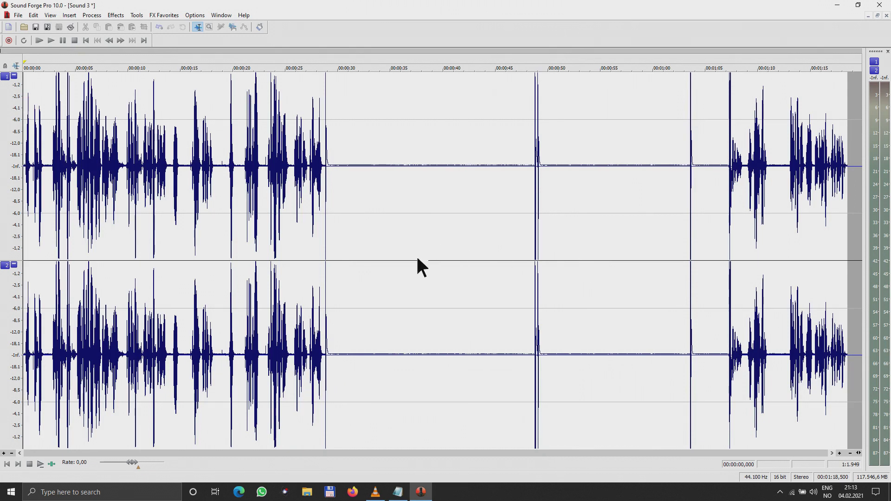
# Measure statistics on Sound 3's silent stretch from 35 to 45 seconds.
pyautogui.moveTo(394, 256); pyautogui.dragTo(497, 256)
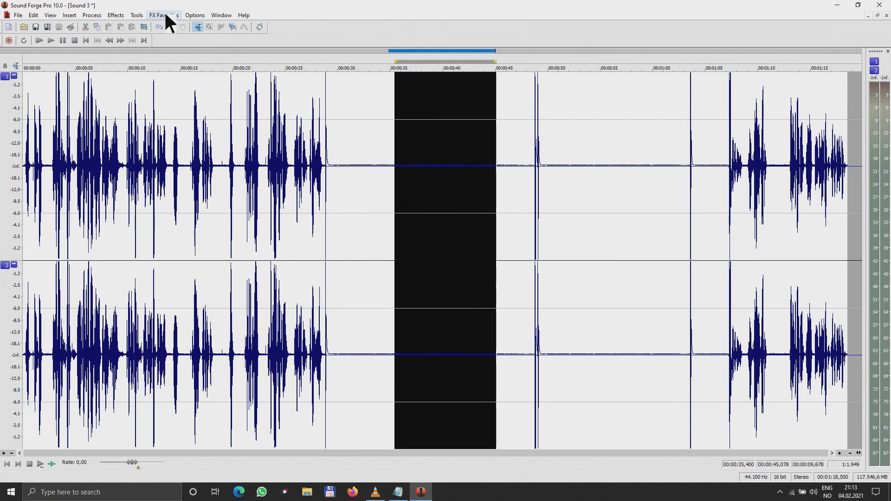
pyautogui.click(193, 14)
pyautogui.moveTo(163, 16)
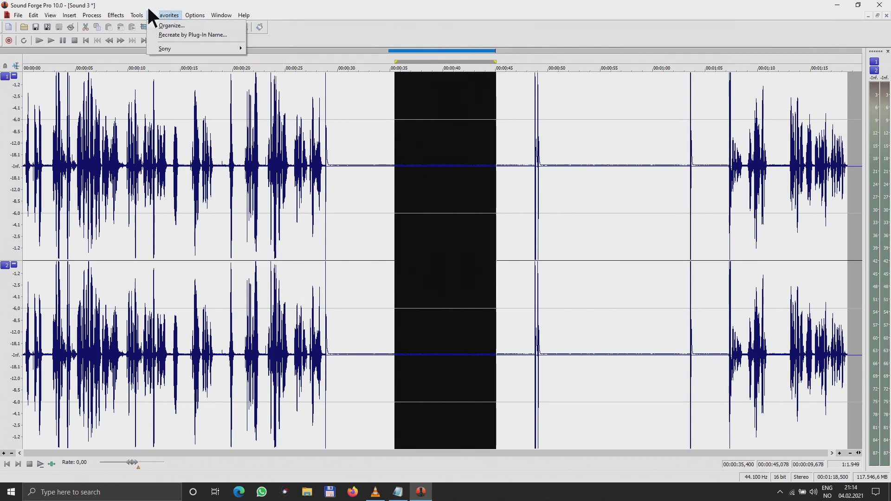
pyautogui.moveTo(134, 16)
pyautogui.click(173, 163)
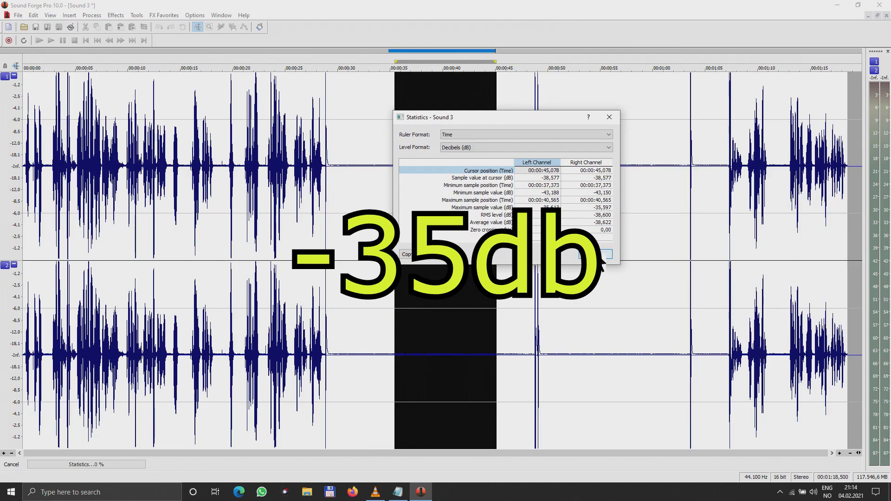
pyautogui.click(599, 257)
# Measure statistics on the 52.8–60.2 second silence, then clear the selection.
pyautogui.moveTo(577, 263); pyautogui.dragTo(655, 261)
pyautogui.click(138, 15)
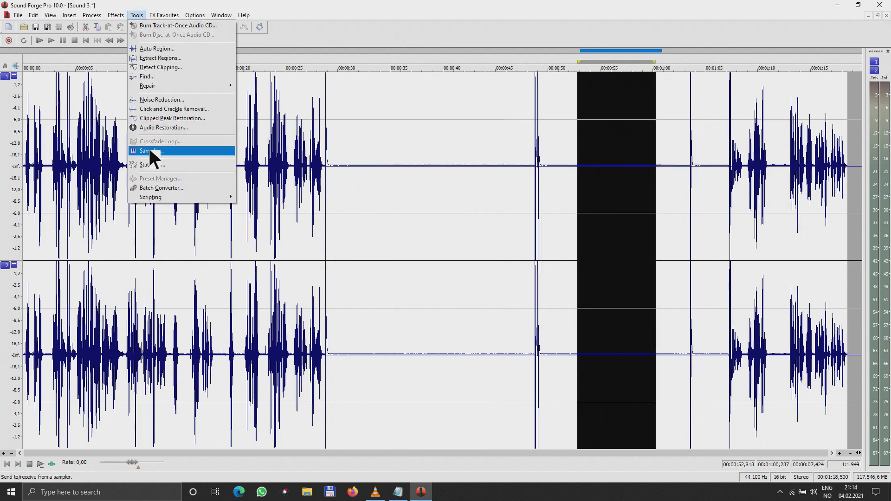
pyautogui.click(152, 165)
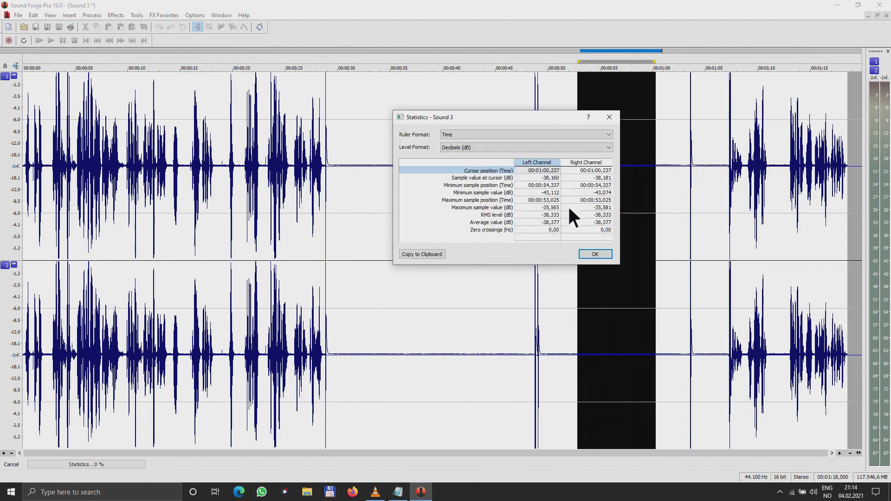
pyautogui.click(595, 255)
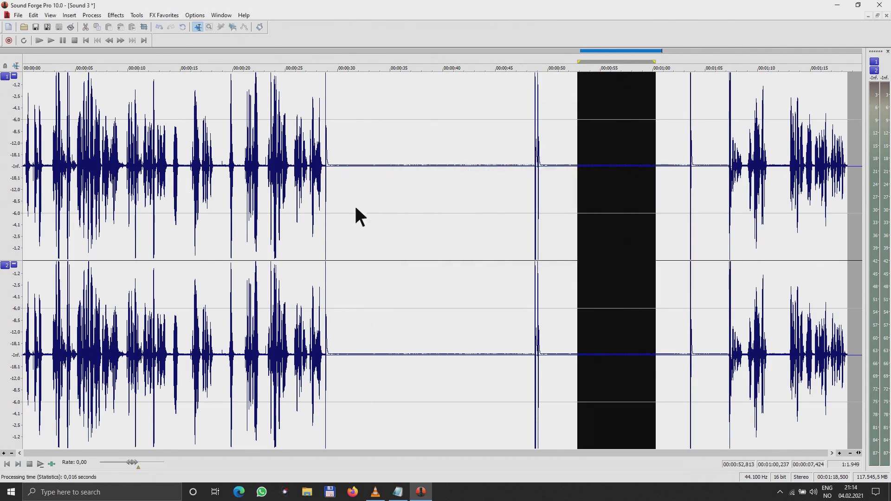
pyautogui.click(389, 225)
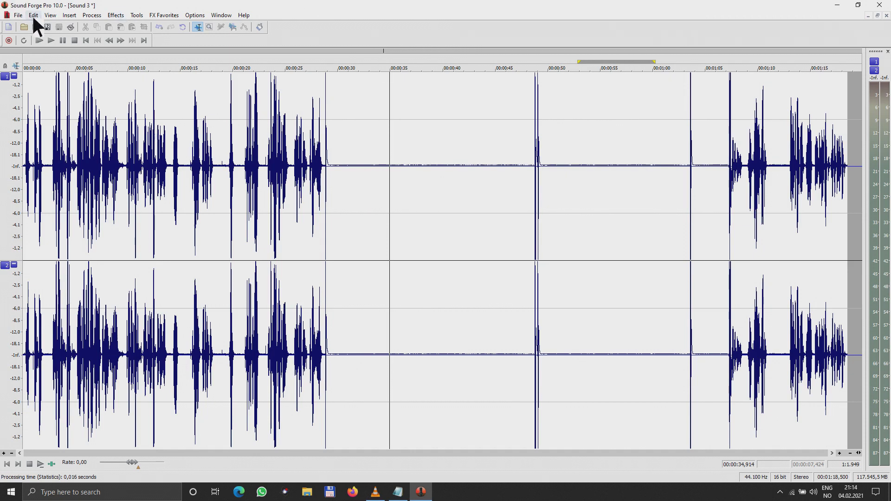
# Save the Sound 3 recording as rebel.wav.
pyautogui.click(44, 24)
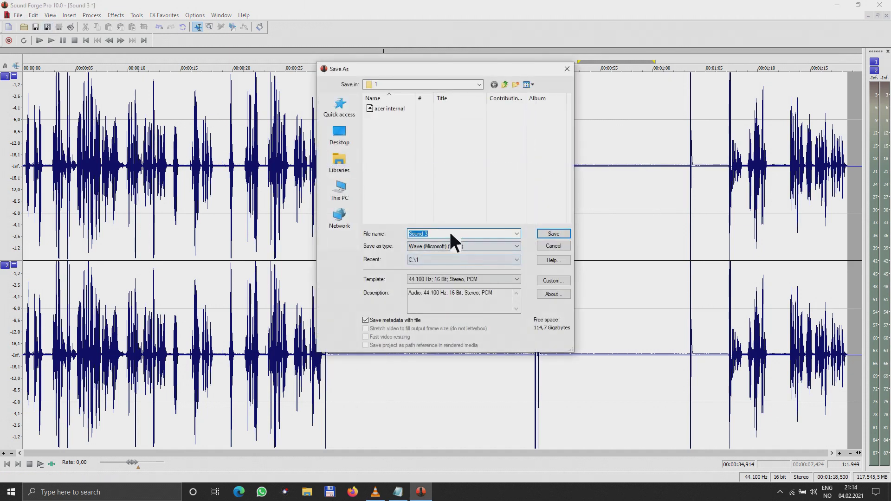
pyautogui.write('rebel')
pyautogui.press('Return')
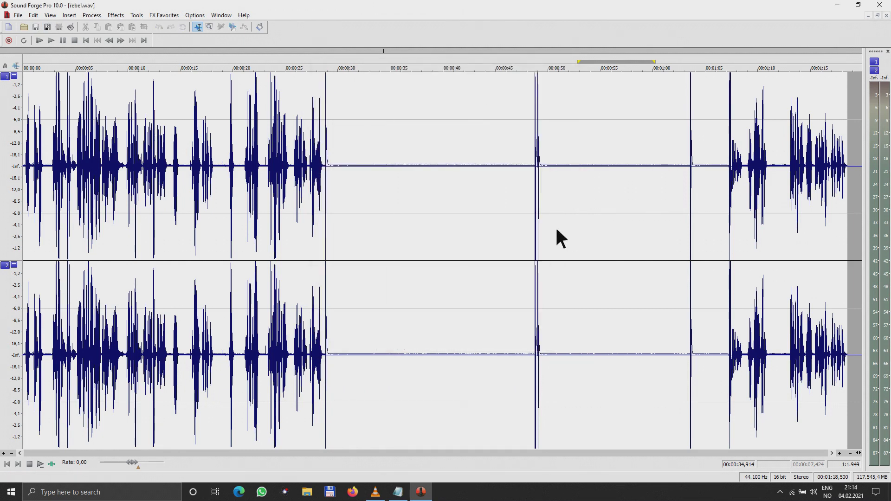
# Close rebel.wav, dismiss the Windows sound settings, and start a new Sound 4 recording window.
pyautogui.hotkey('ctrl', 'F4')
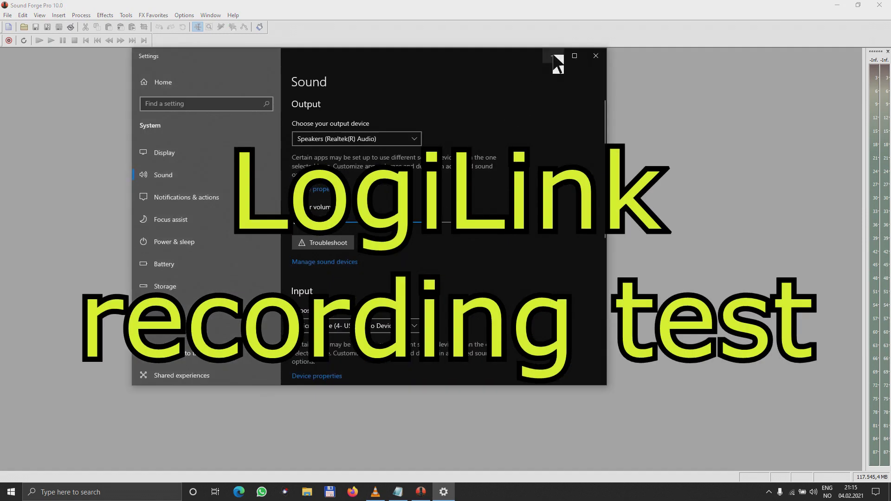
pyautogui.click(550, 55)
pyautogui.click(8, 39)
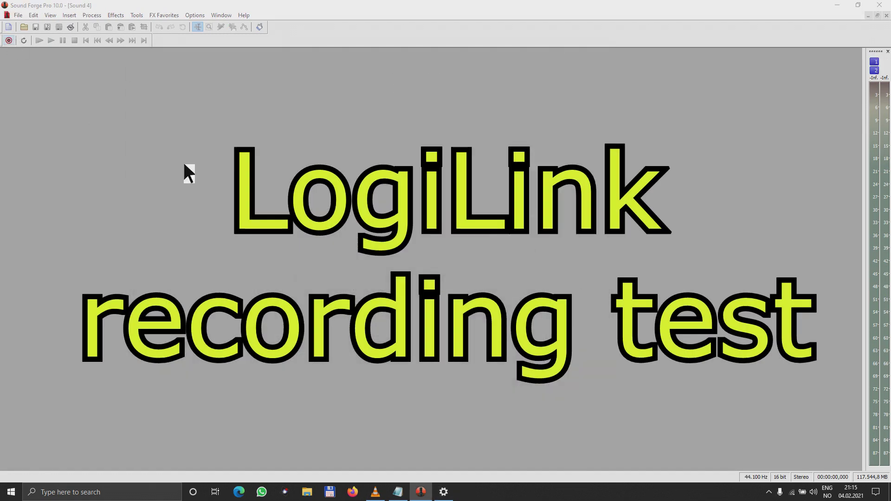
# Record a roughly 71-second take into Sound 4, stop it, and close the Record dialog.
pyautogui.click(366, 175)
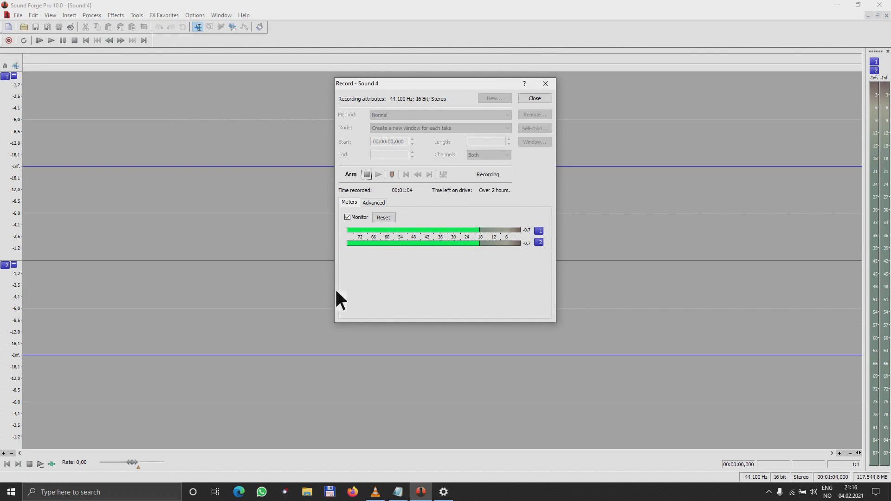
pyautogui.click(367, 174)
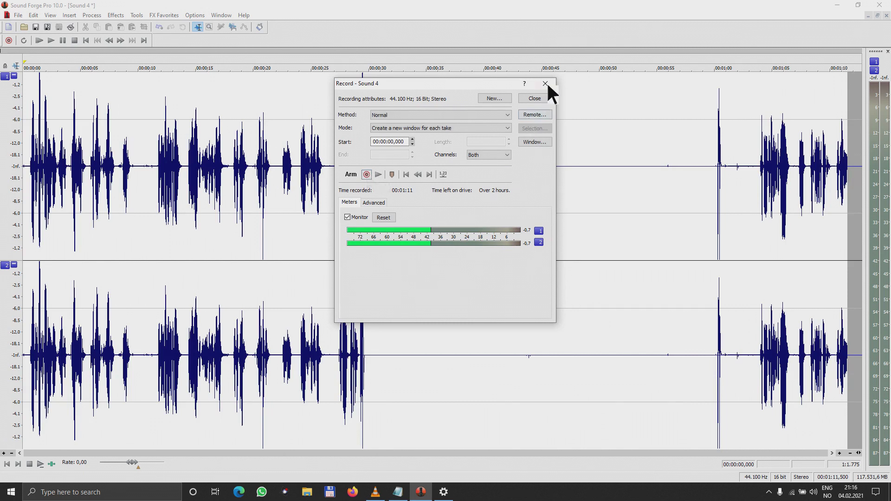
pyautogui.click(541, 99)
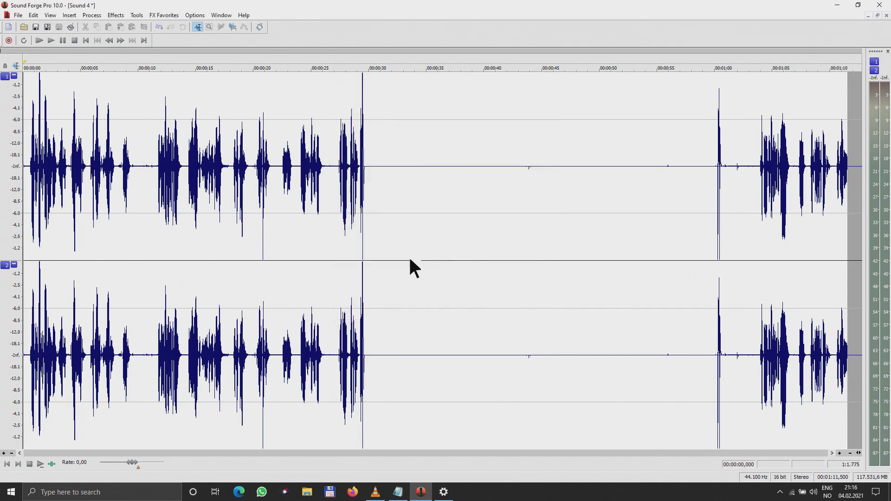
# Measure statistics on Sound 4's silence from 0:33.6 to 0:39.8.
pyautogui.moveTo(410, 260); pyautogui.dragTo(481, 274)
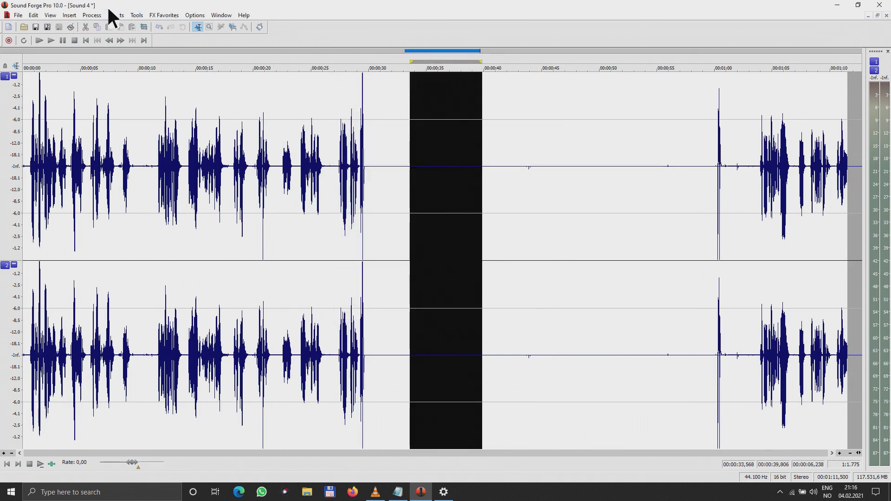
pyautogui.click(135, 14)
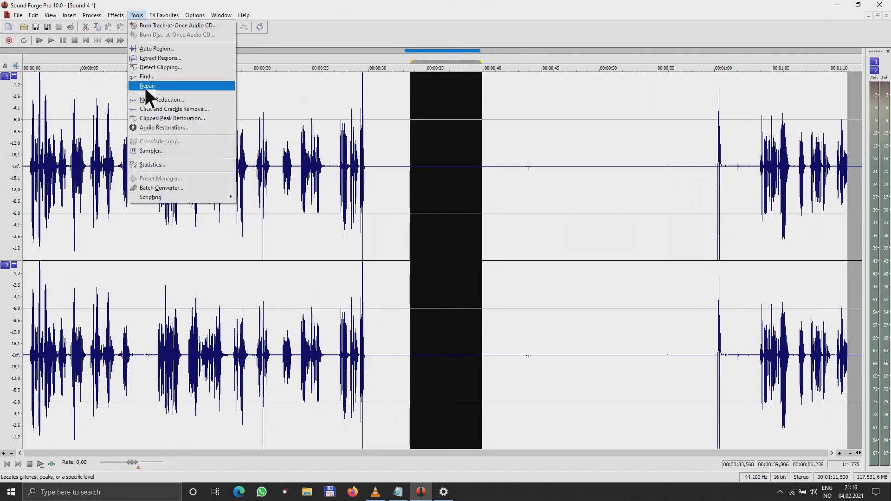
pyautogui.click(151, 163)
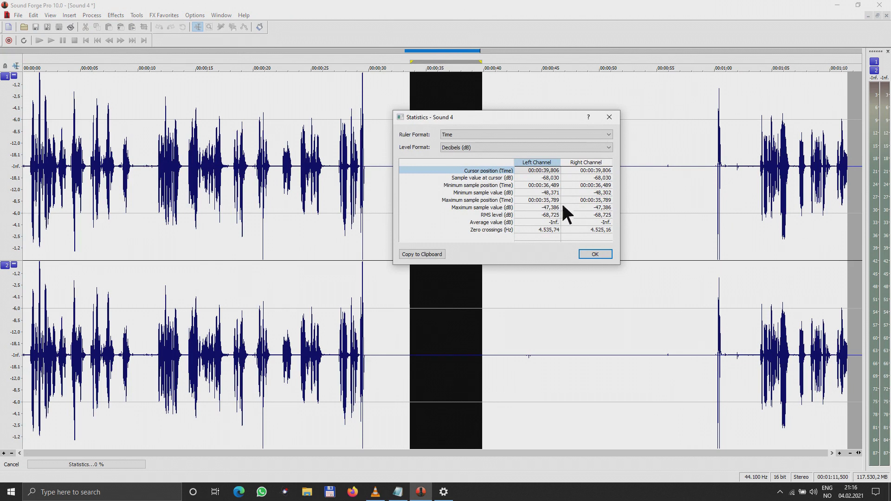
pyautogui.click(595, 253)
# Measure statistics on the 0:47.9–0:53.4 silence, about -68 dB RMS.
pyautogui.moveTo(576, 260); pyautogui.dragTo(640, 261)
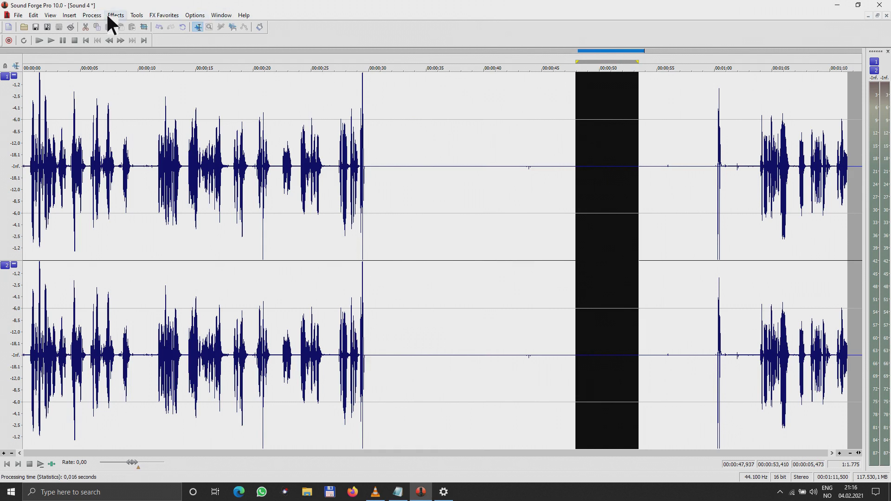
pyautogui.click(136, 15)
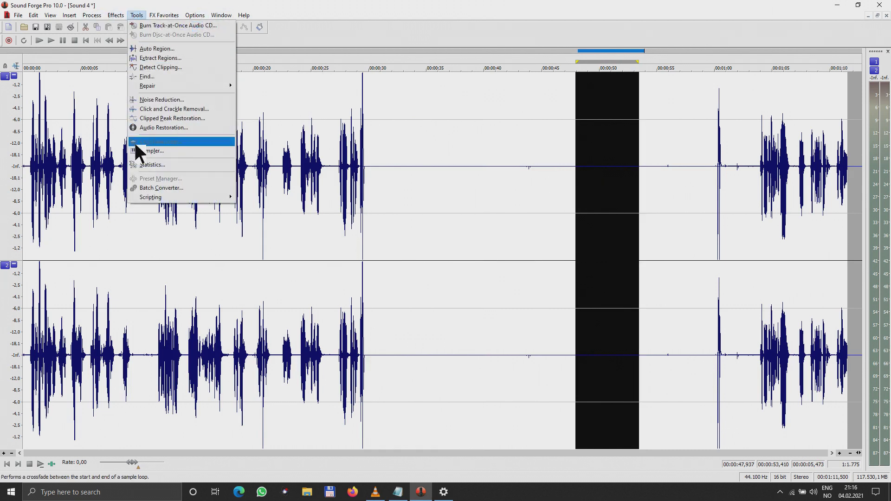
pyautogui.click(139, 163)
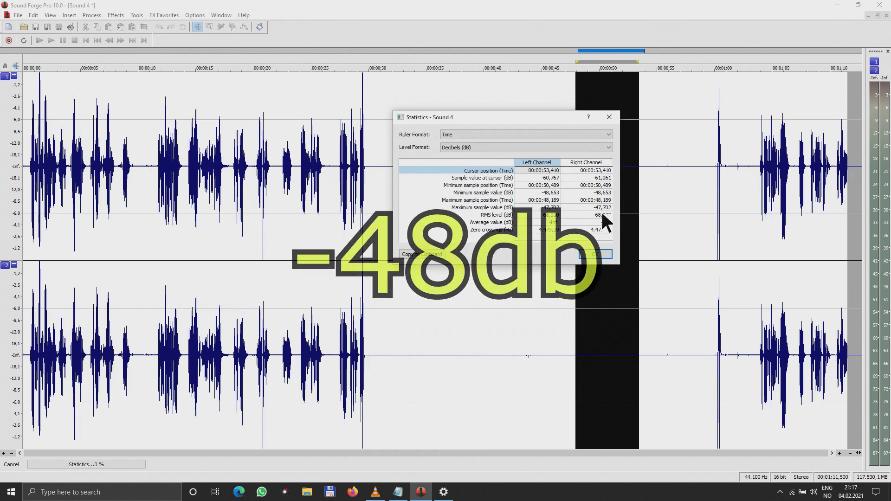
pyautogui.click(599, 257)
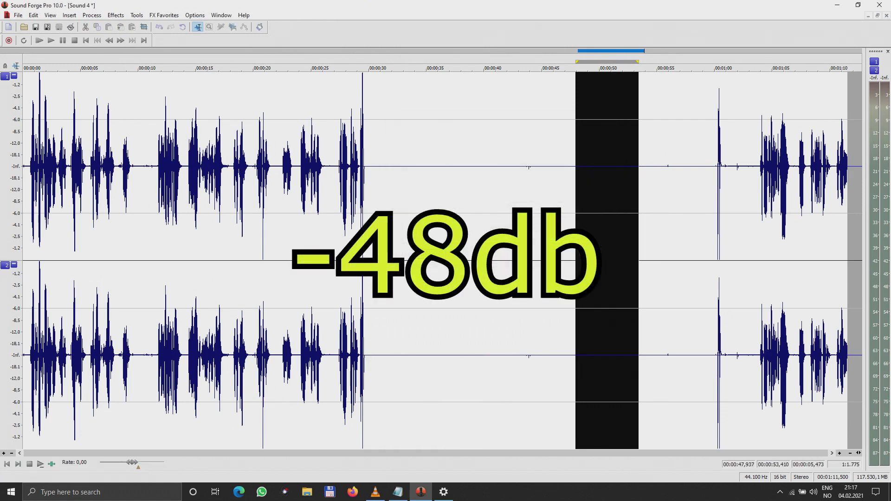